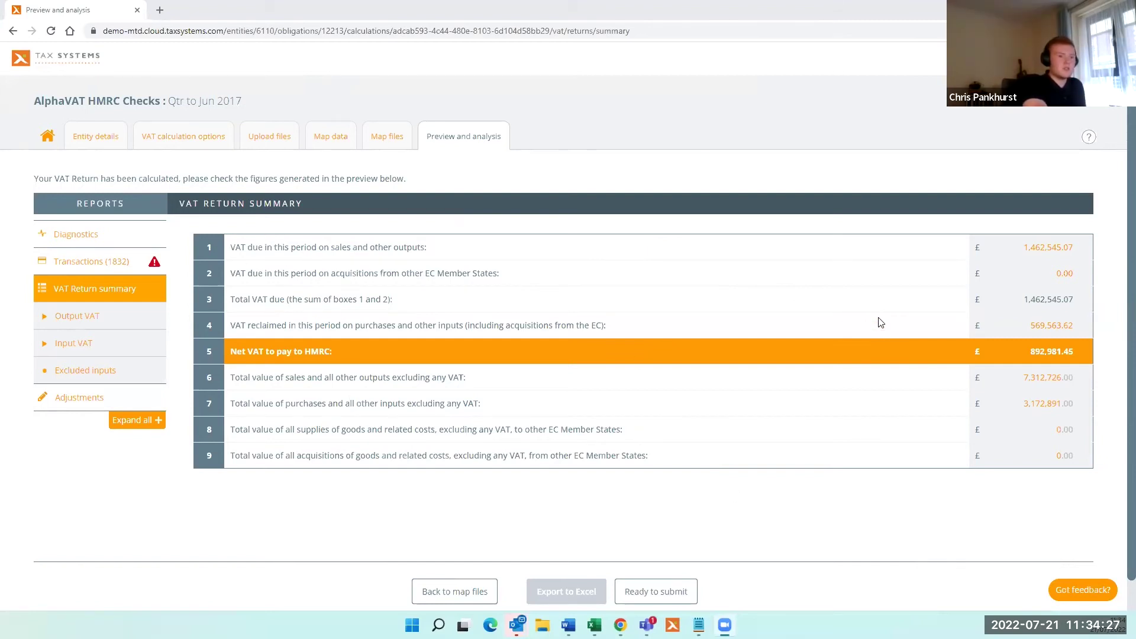
Open the post-period check results for FR_Sales Ledger Q1.csv from the transactions to be reviewed and view the first row's available actions
{"action": "left_click", "coordinate": [91, 265]}
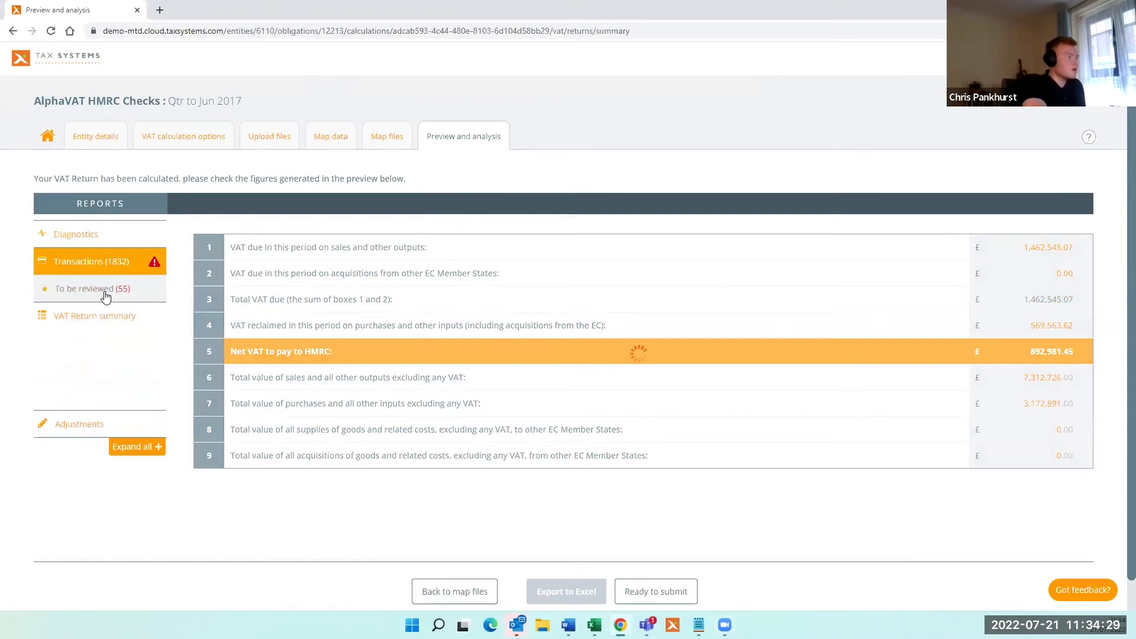
{"action": "left_click", "coordinate": [106, 293]}
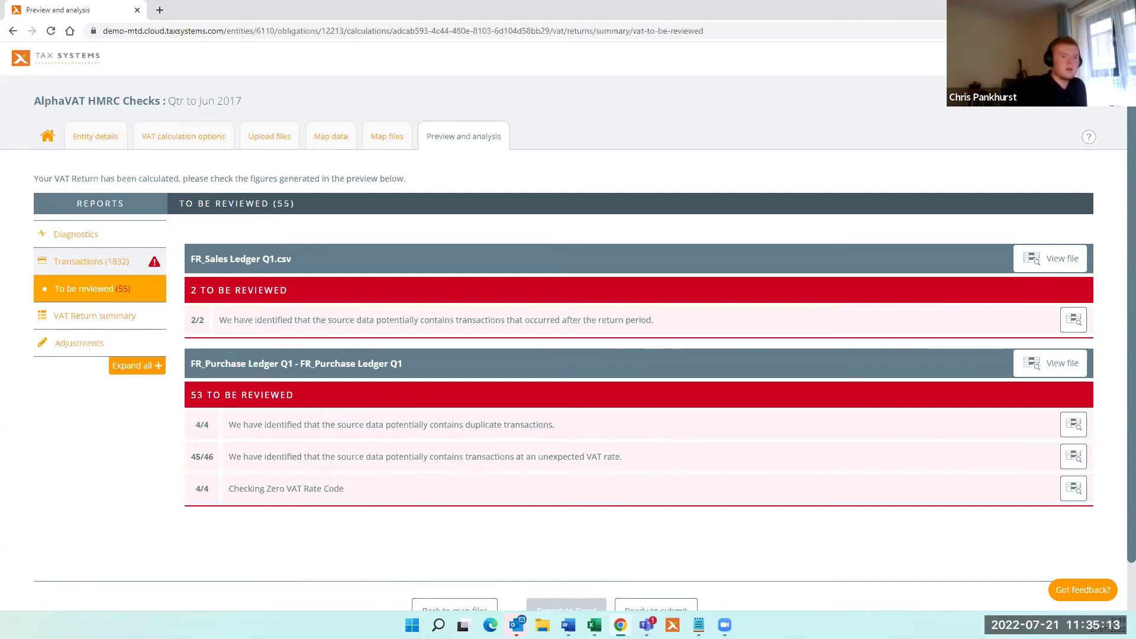
{"action": "left_click", "coordinate": [1075, 320]}
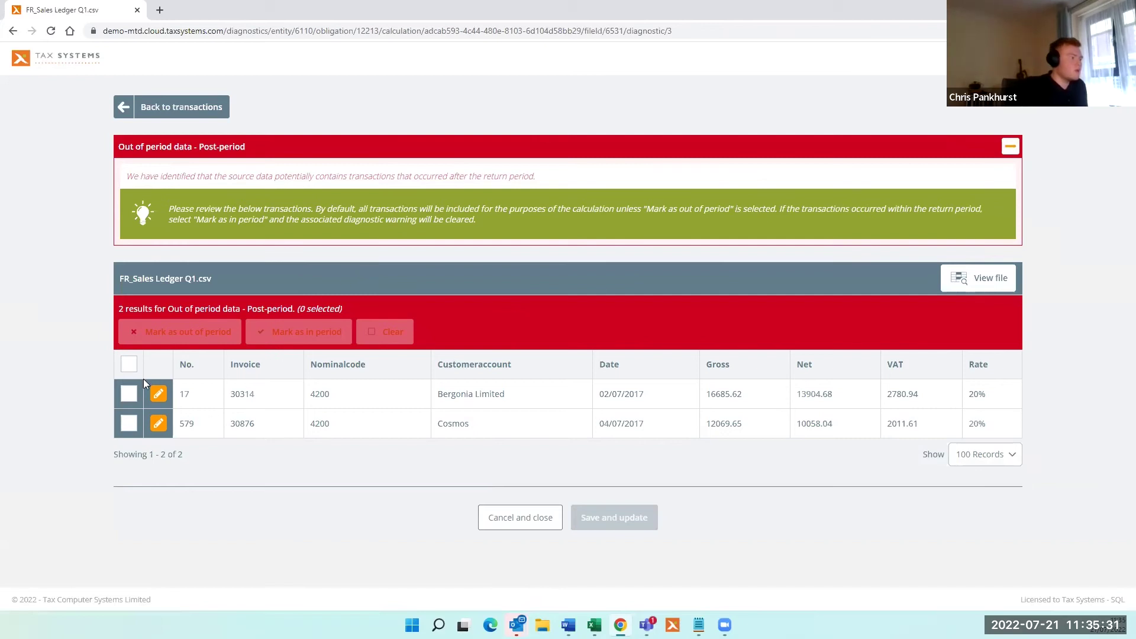
{"action": "left_click", "coordinate": [158, 394]}
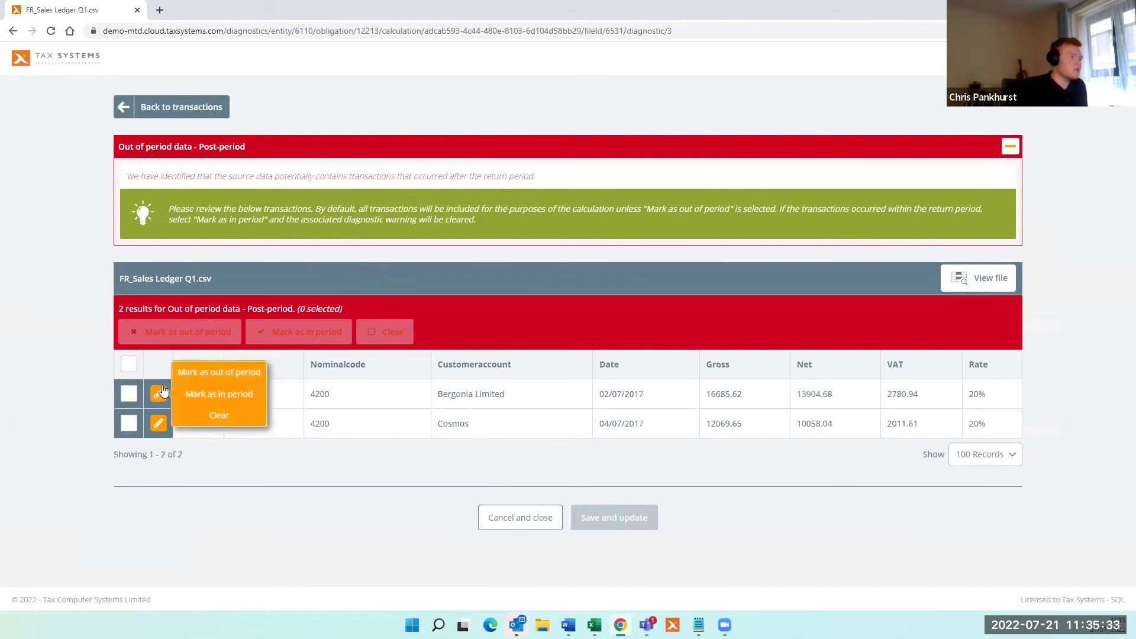
{"action": "left_click", "coordinate": [91, 318]}
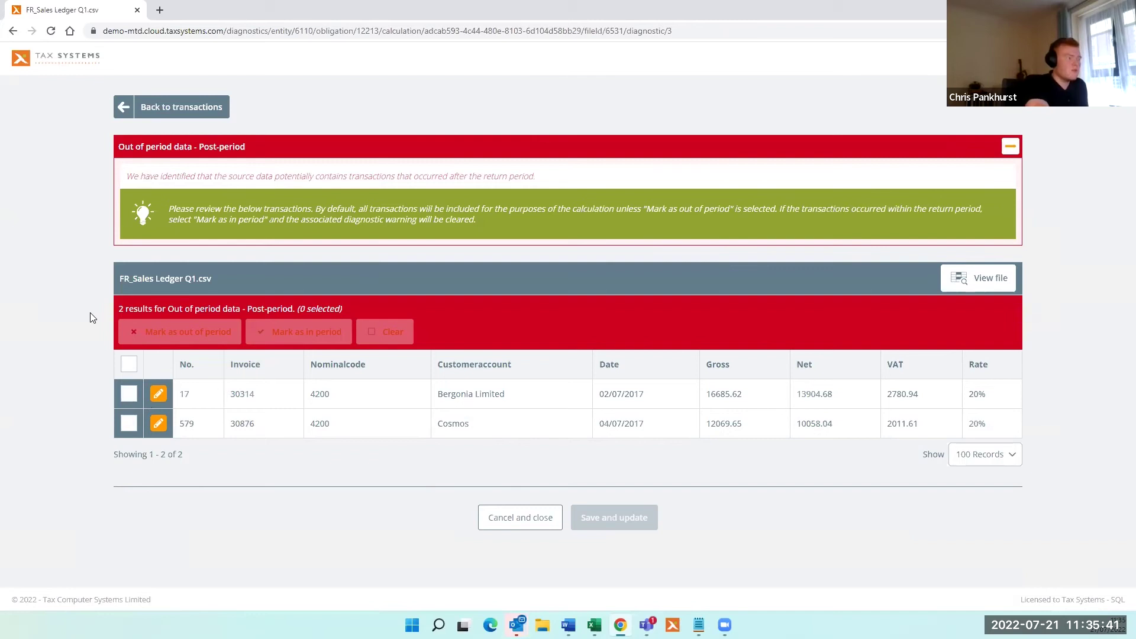
Mark both post-period sales ledger transactions, invoices 30314 and 30876, as in period and save the update
{"action": "left_click", "coordinate": [129, 395]}
{"action": "left_click", "coordinate": [129, 423]}
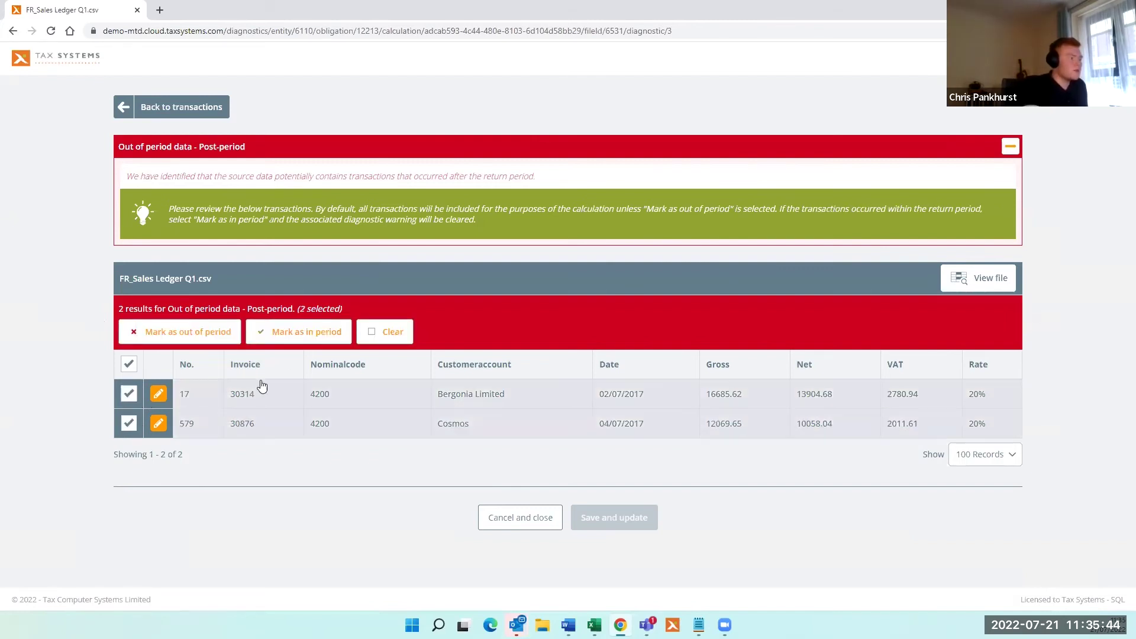
{"action": "left_click", "coordinate": [304, 336]}
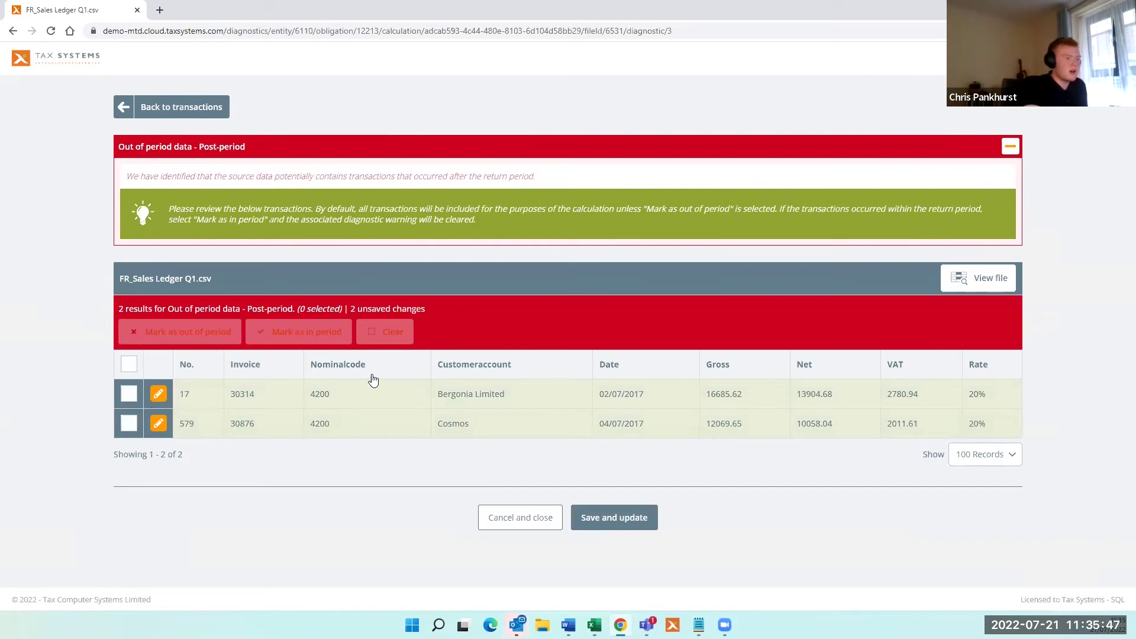
{"action": "left_click", "coordinate": [618, 520]}
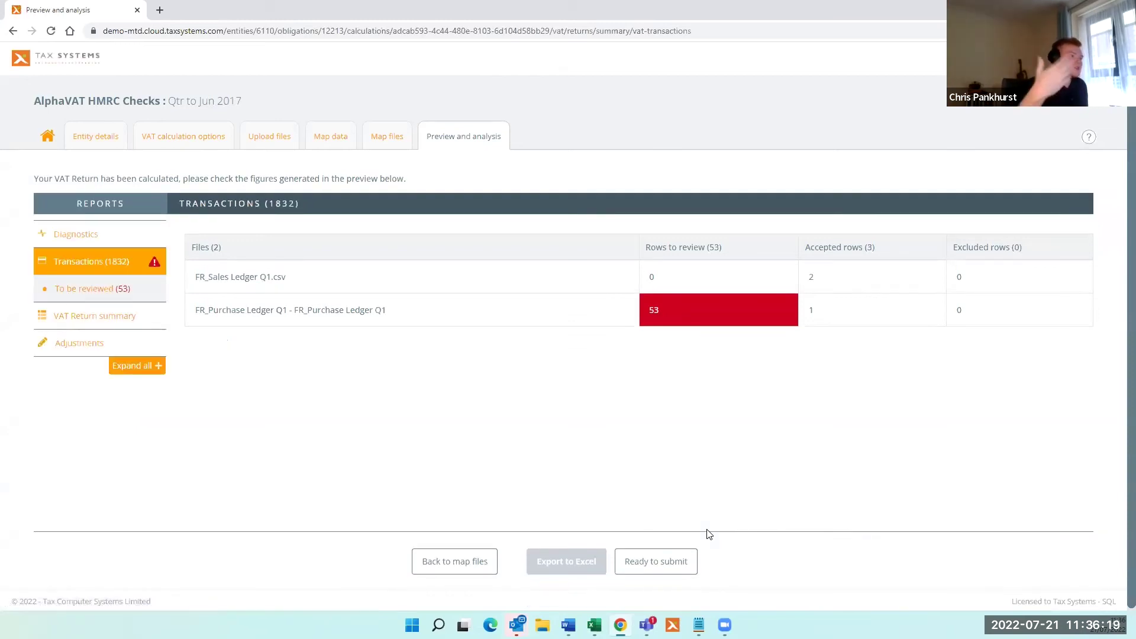
Return to the transactions to be reviewed and open the purchase ledger's Checking Zero VAT Rate Code results
{"action": "left_click", "coordinate": [110, 289]}
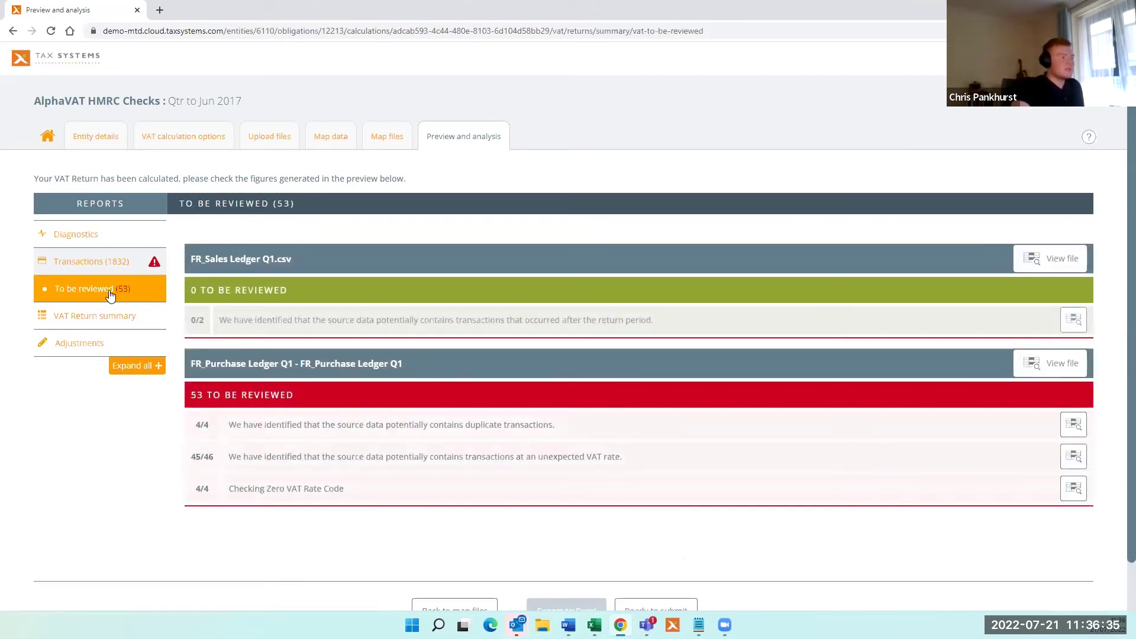
{"action": "left_click", "coordinate": [111, 290]}
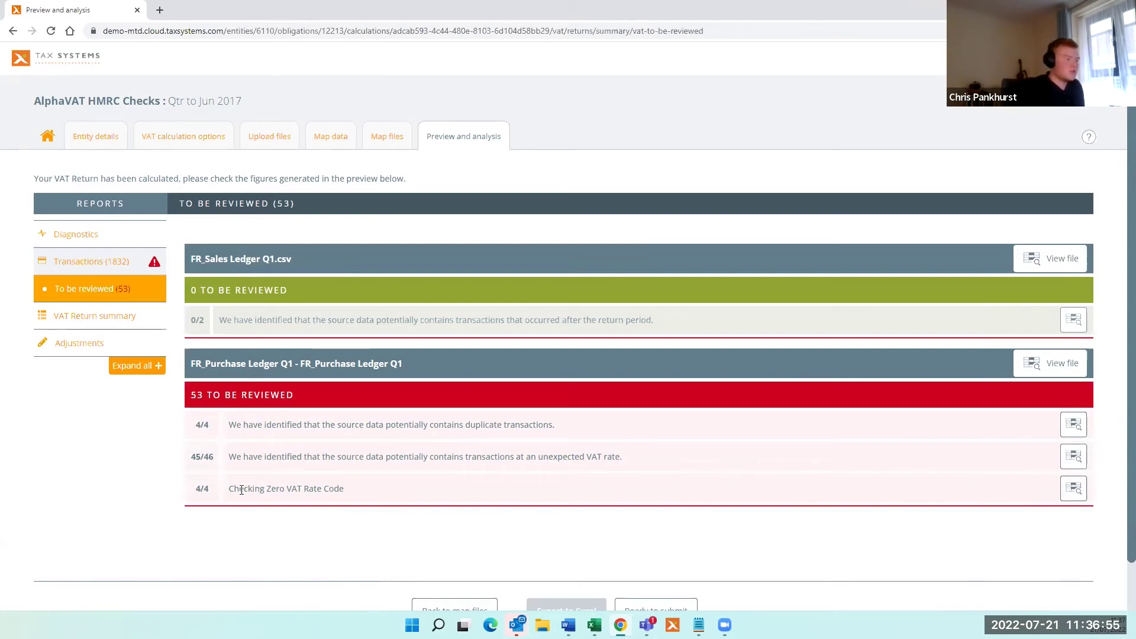
{"action": "left_click", "coordinate": [1071, 491]}
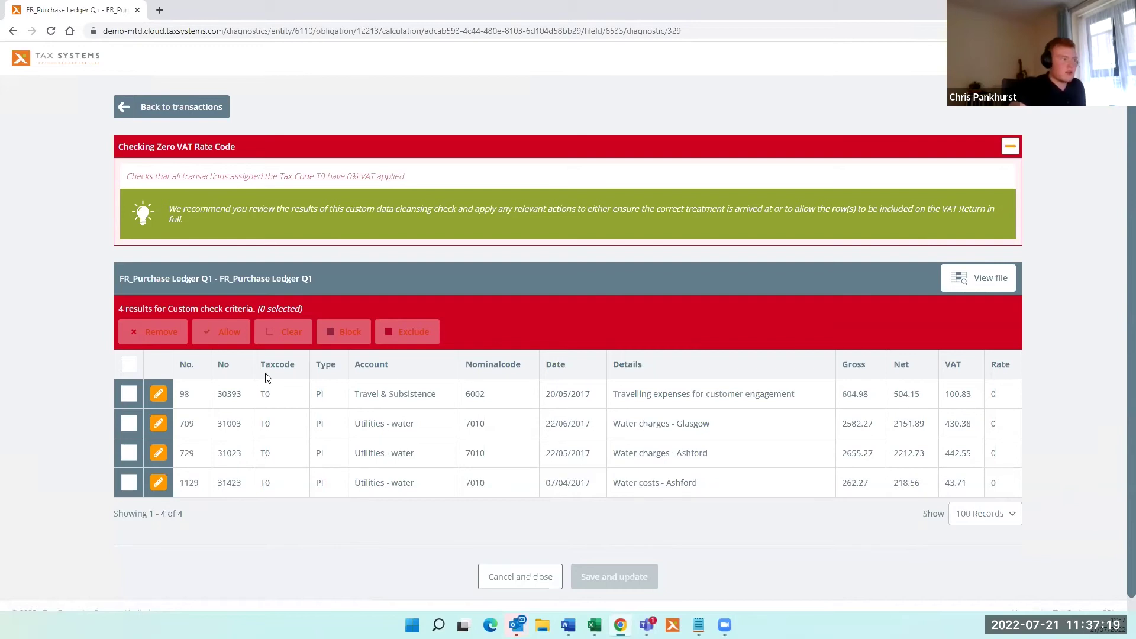
Allow all the listed T0 purchase ledger transactions onto the VAT Return and save the update
{"action": "left_click", "coordinate": [129, 364]}
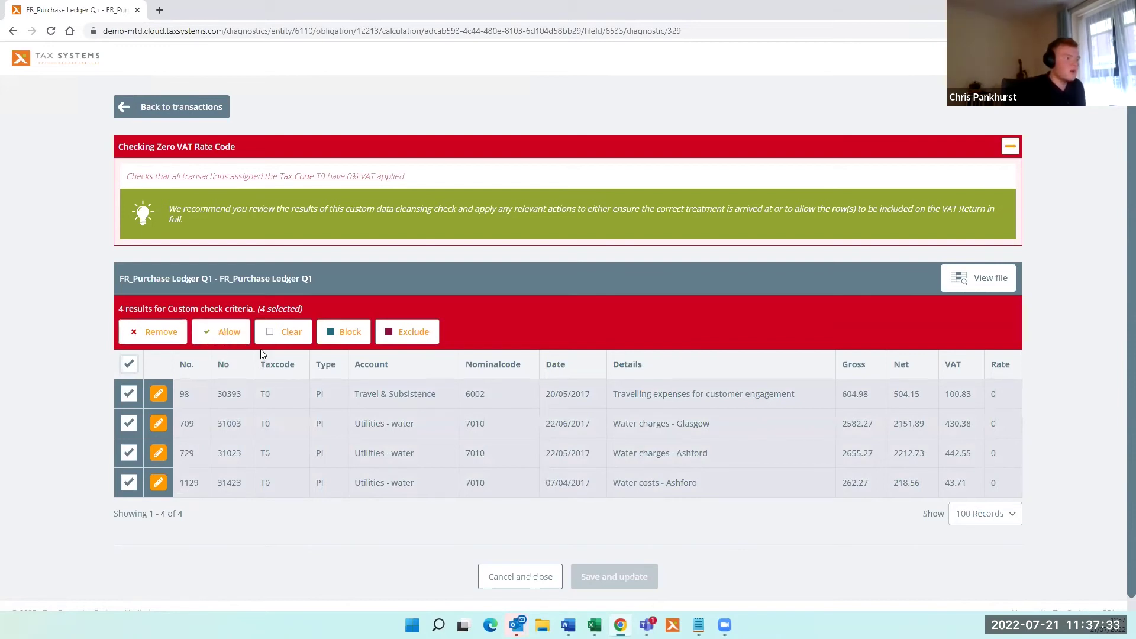
{"action": "left_click", "coordinate": [230, 339]}
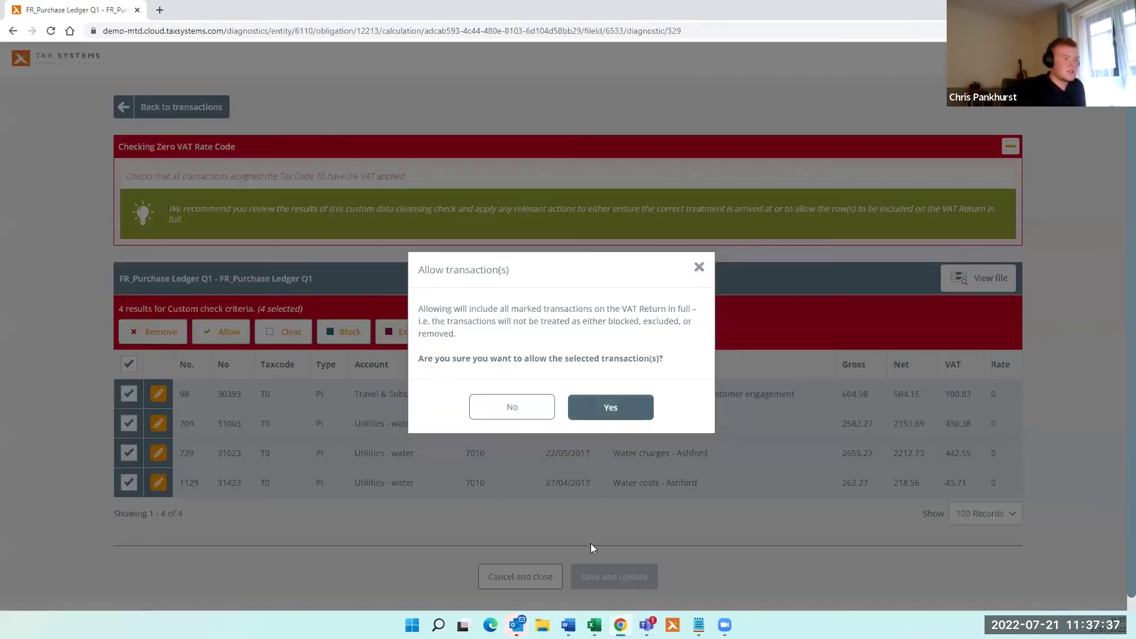
{"action": "left_click", "coordinate": [621, 411]}
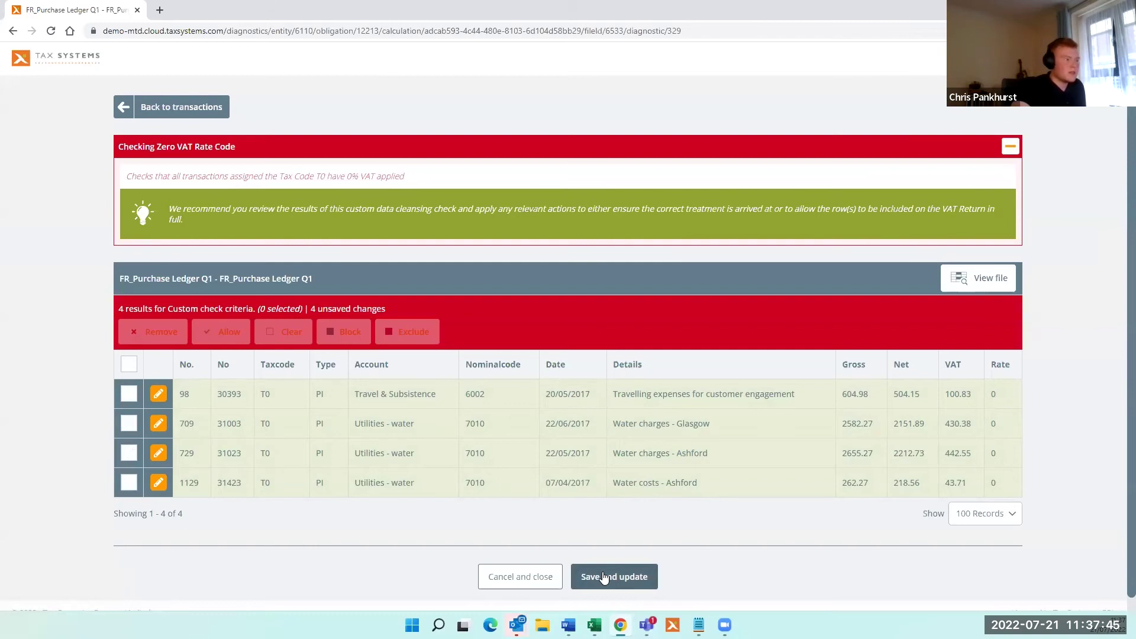
{"action": "left_click", "coordinate": [604, 577]}
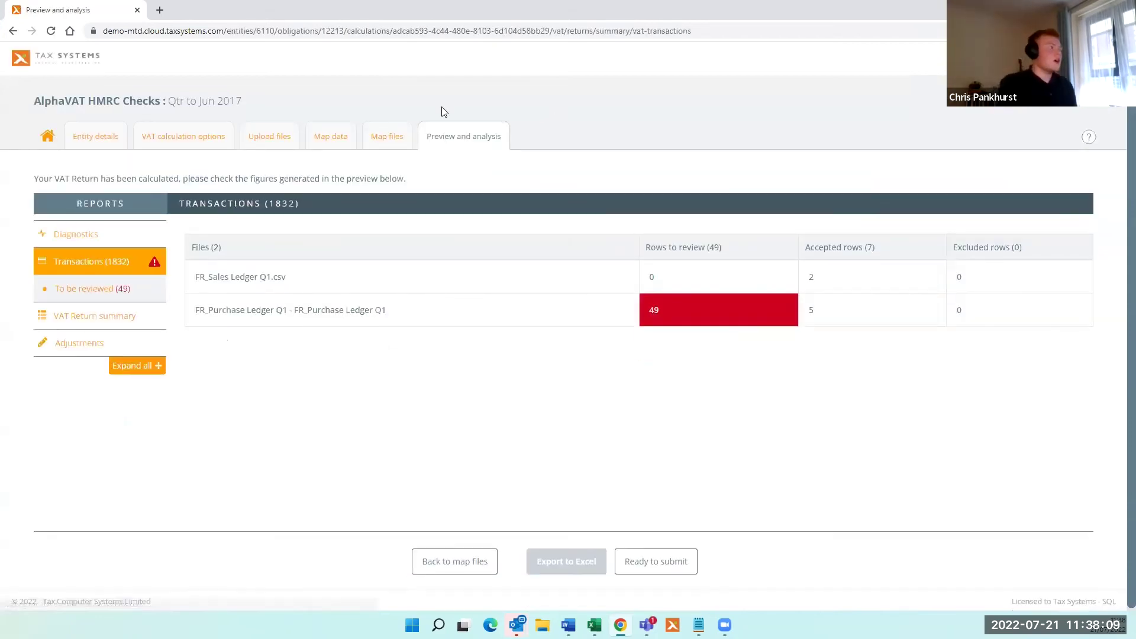
Go to the entity's summary and start adding a custom data cleansing check
{"action": "left_click", "coordinate": [114, 142]}
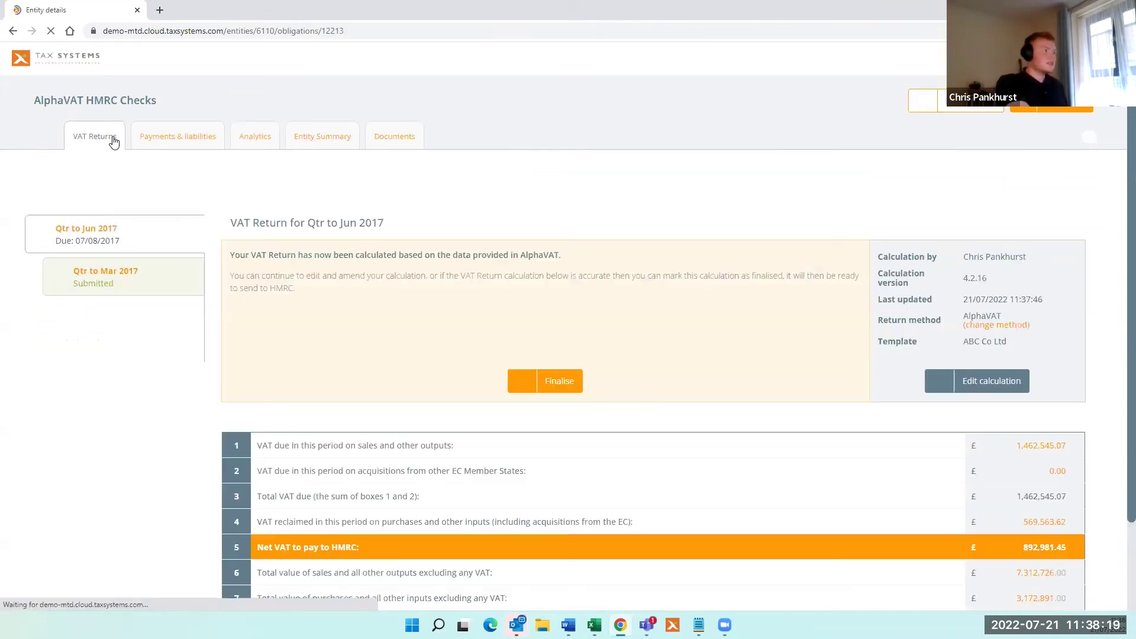
{"action": "left_click", "coordinate": [319, 142]}
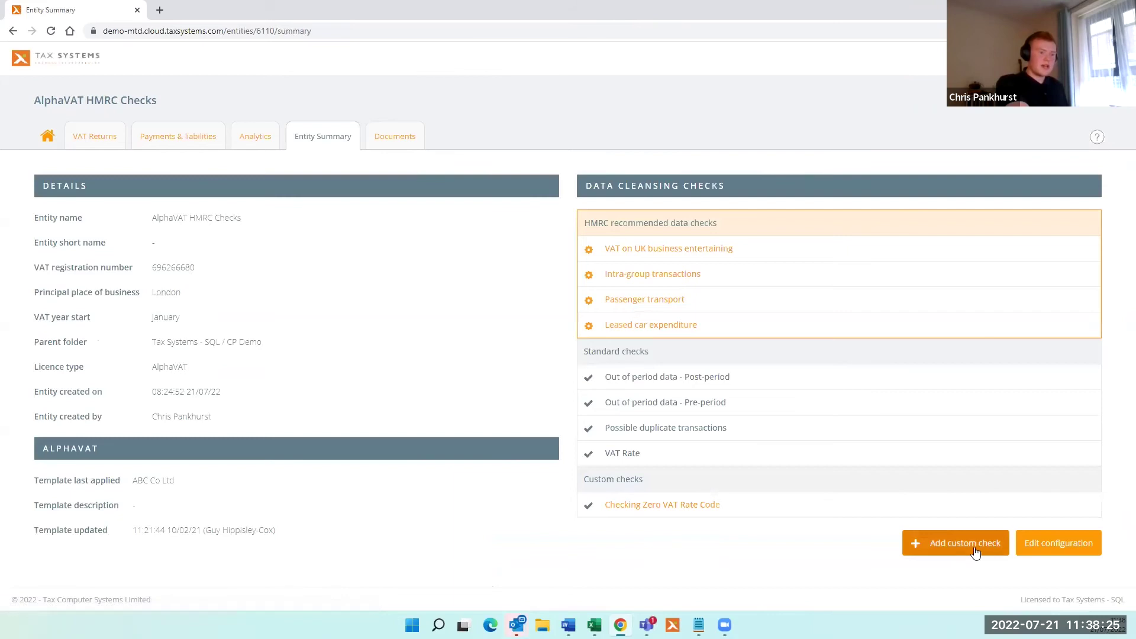
{"action": "left_click", "coordinate": [967, 552]}
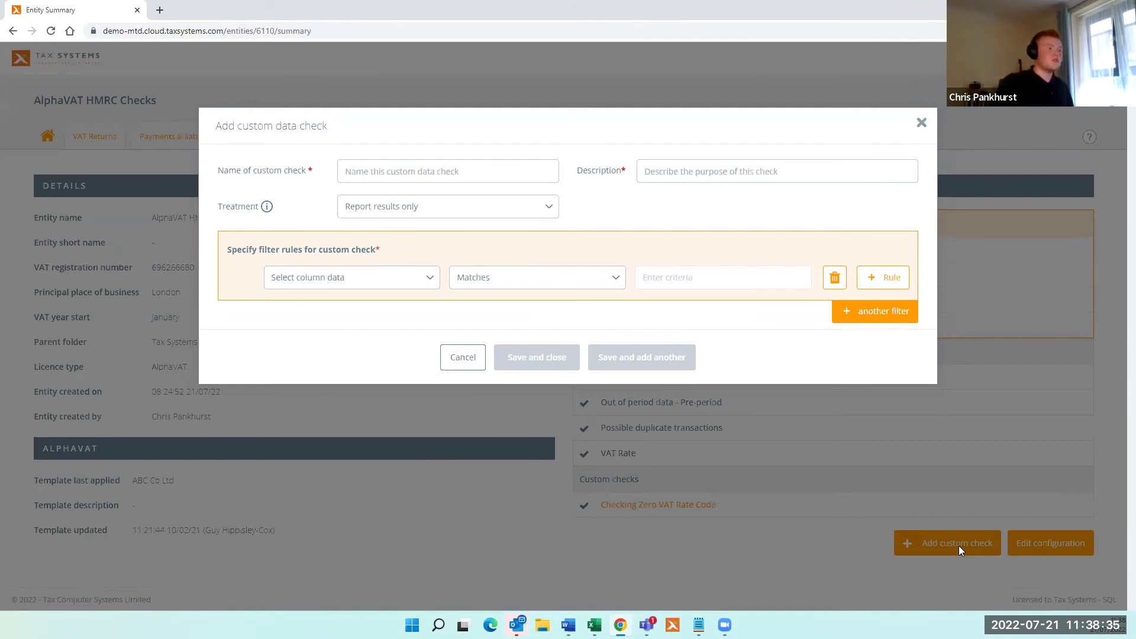
Look through the treatment options offered for the new custom data check, keeping Report results only
{"action": "left_click", "coordinate": [383, 172]}
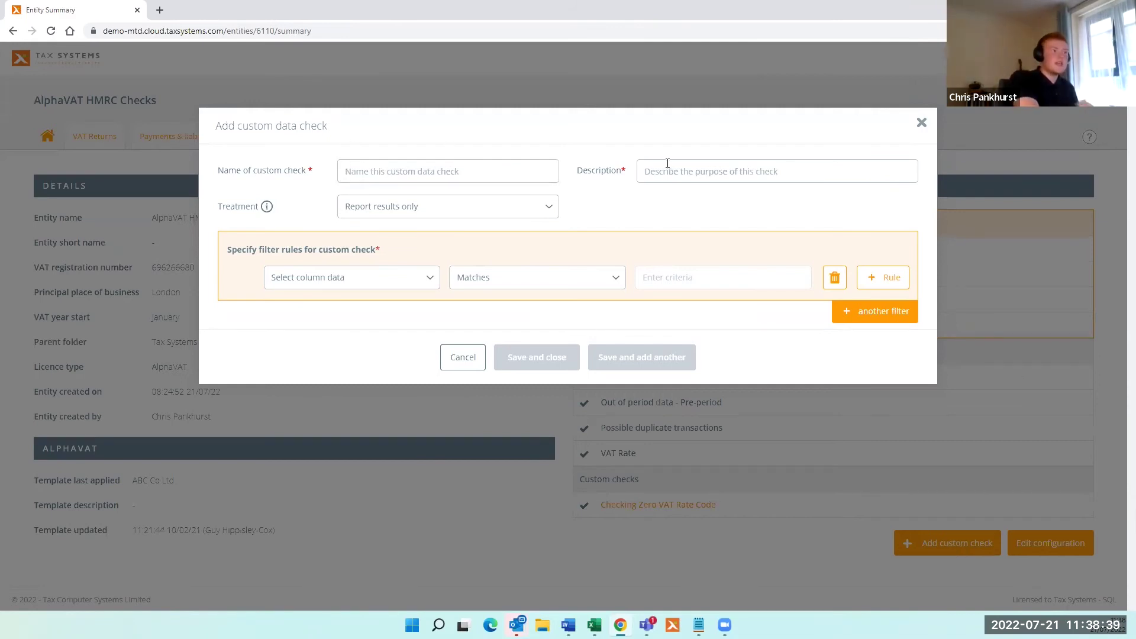
{"action": "left_click", "coordinate": [477, 207]}
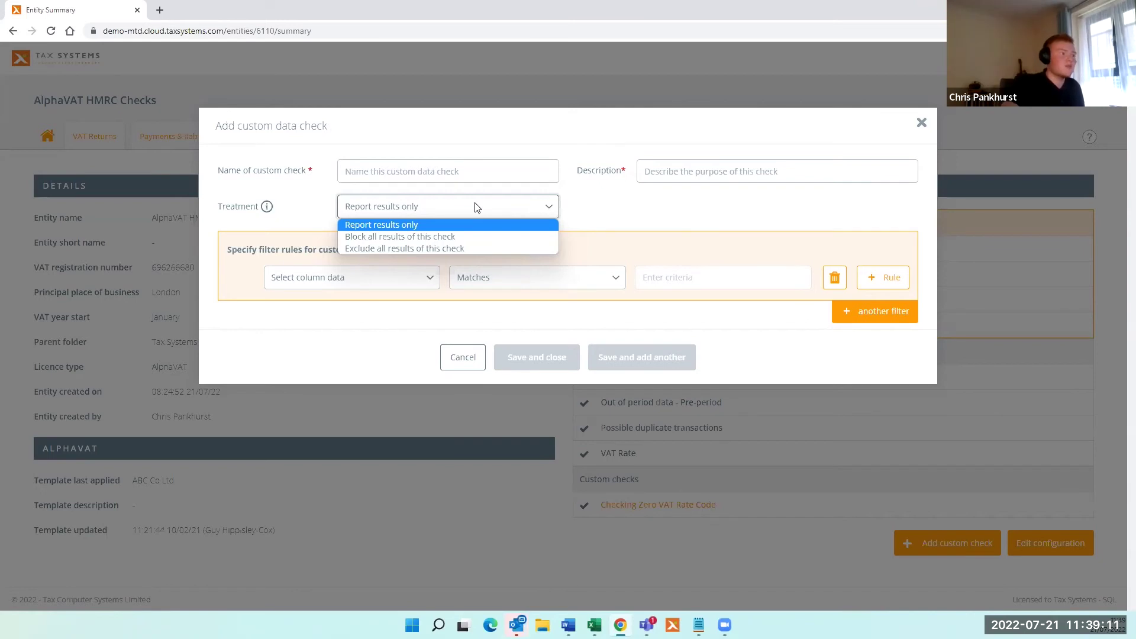
{"action": "left_click", "coordinate": [316, 220]}
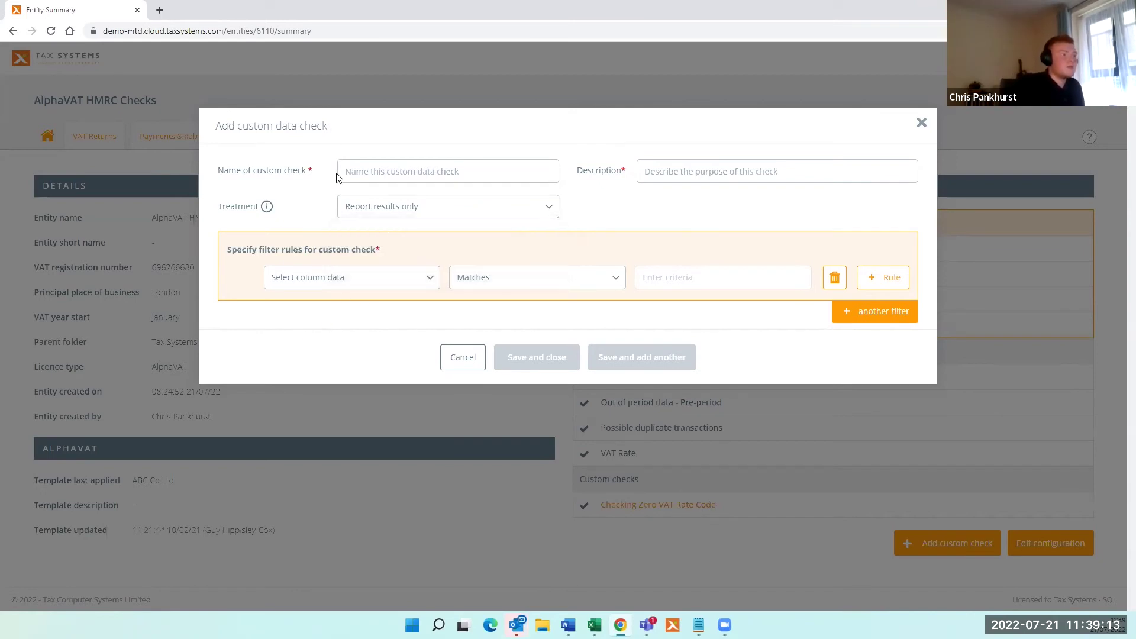
Define the custom check's first filter rule as Tax code Matches T0
{"action": "left_click", "coordinate": [361, 288]}
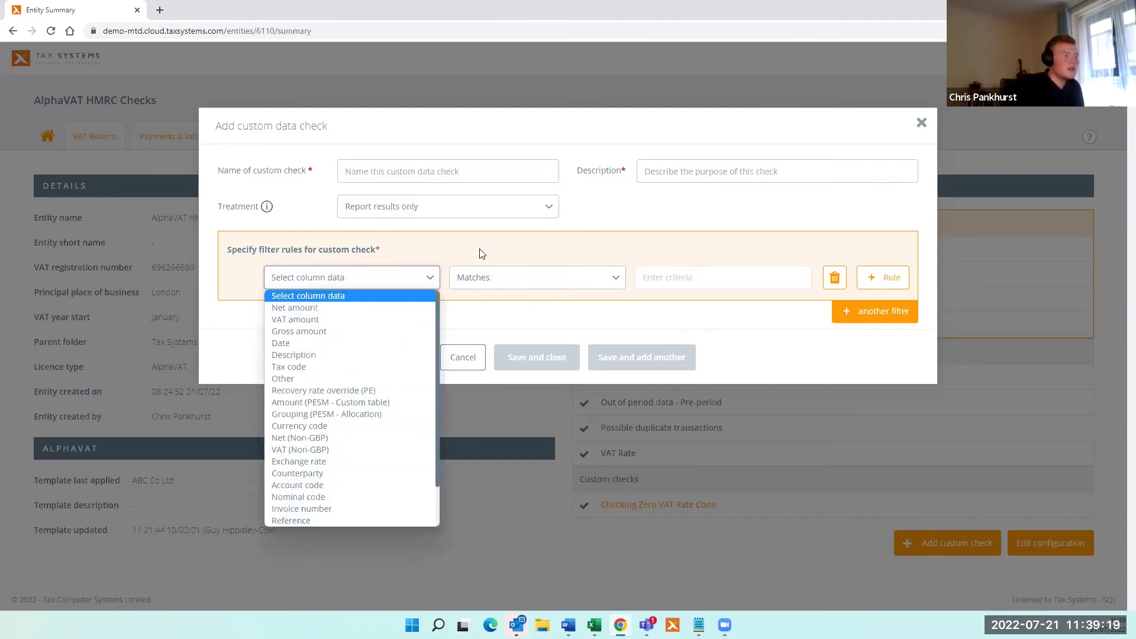
{"action": "left_click", "coordinate": [490, 281]}
{"action": "left_click", "coordinate": [506, 279]}
{"action": "left_click", "coordinate": [383, 284]}
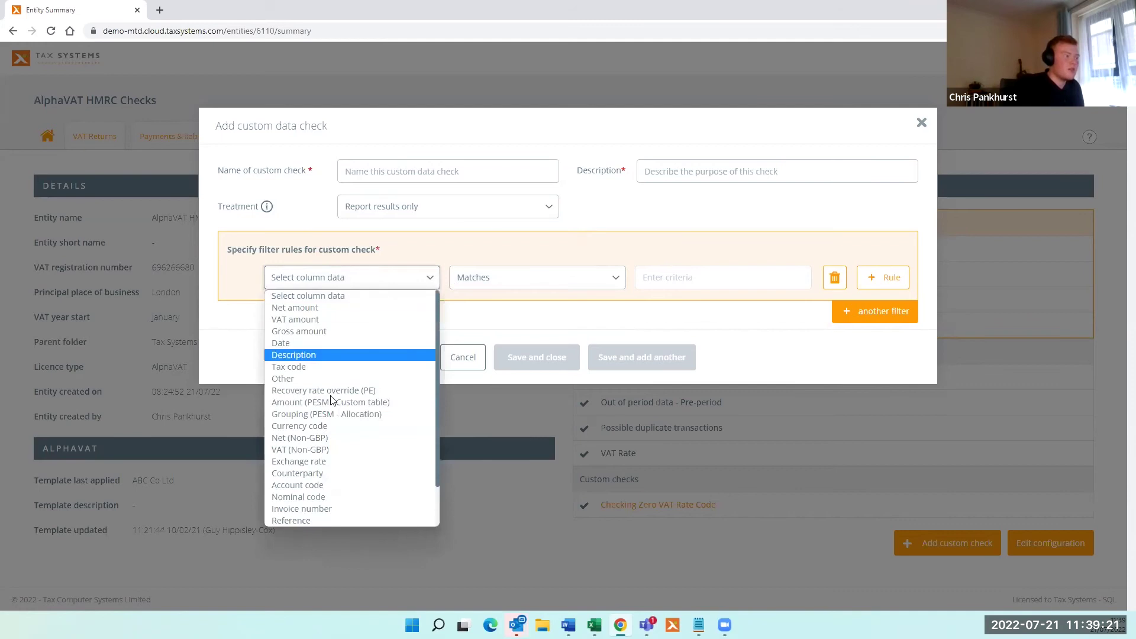
{"action": "left_click", "coordinate": [296, 367]}
{"action": "left_click", "coordinate": [488, 280]}
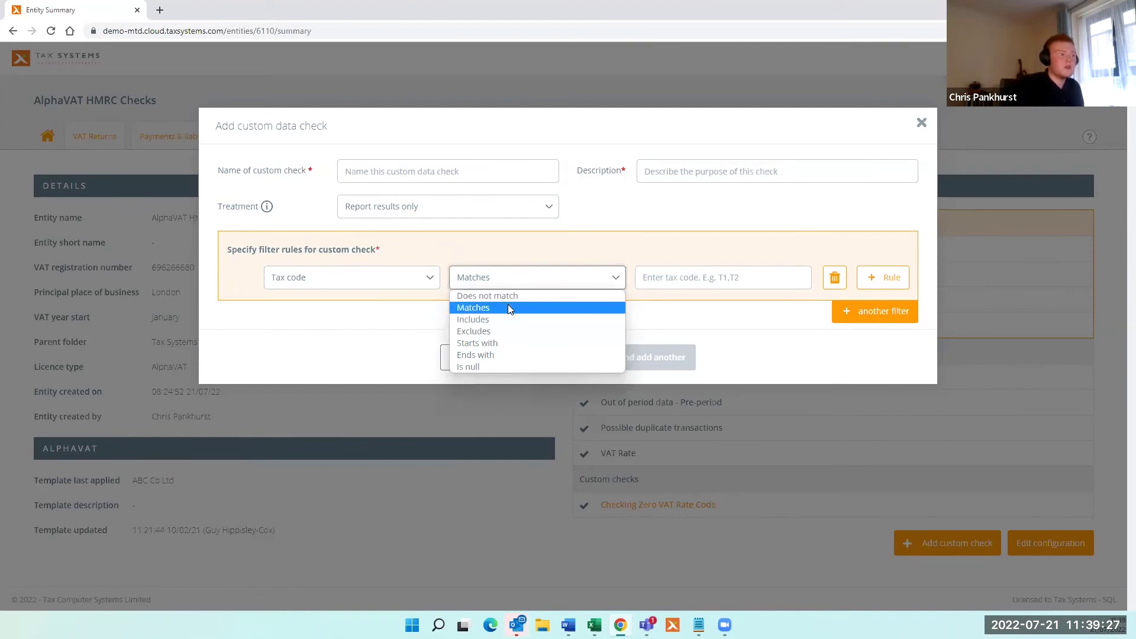
{"action": "left_click", "coordinate": [498, 308]}
{"action": "left_click", "coordinate": [689, 282]}
{"action": "type", "text": "T0"}
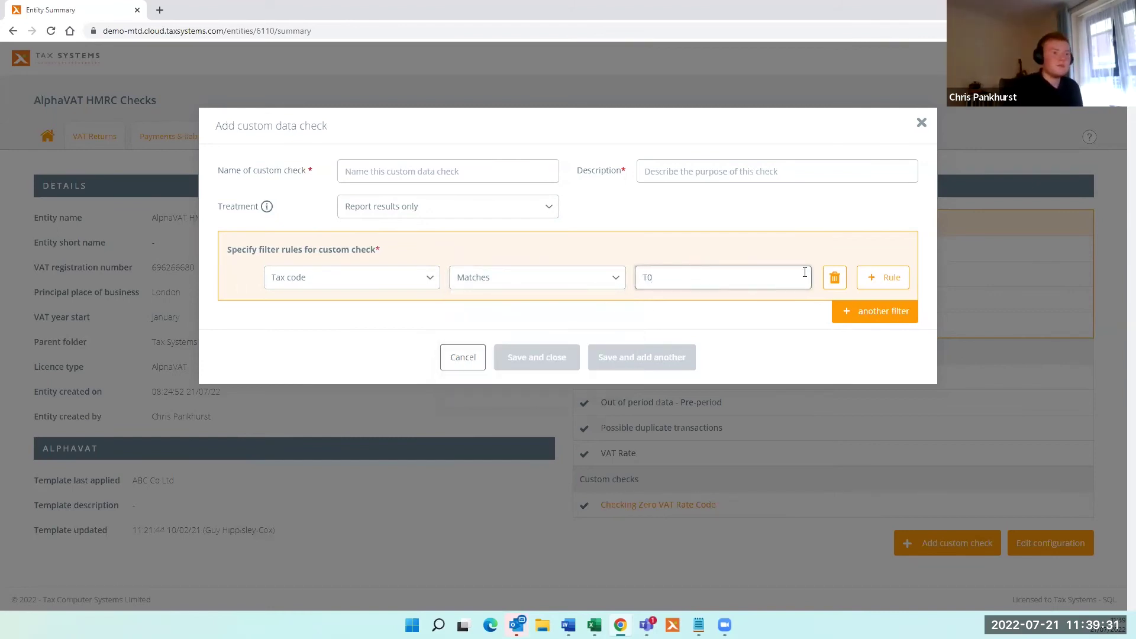
Add two more blank rules to the filter, and close the custom data check without saving it
{"action": "left_click", "coordinate": [888, 278]}
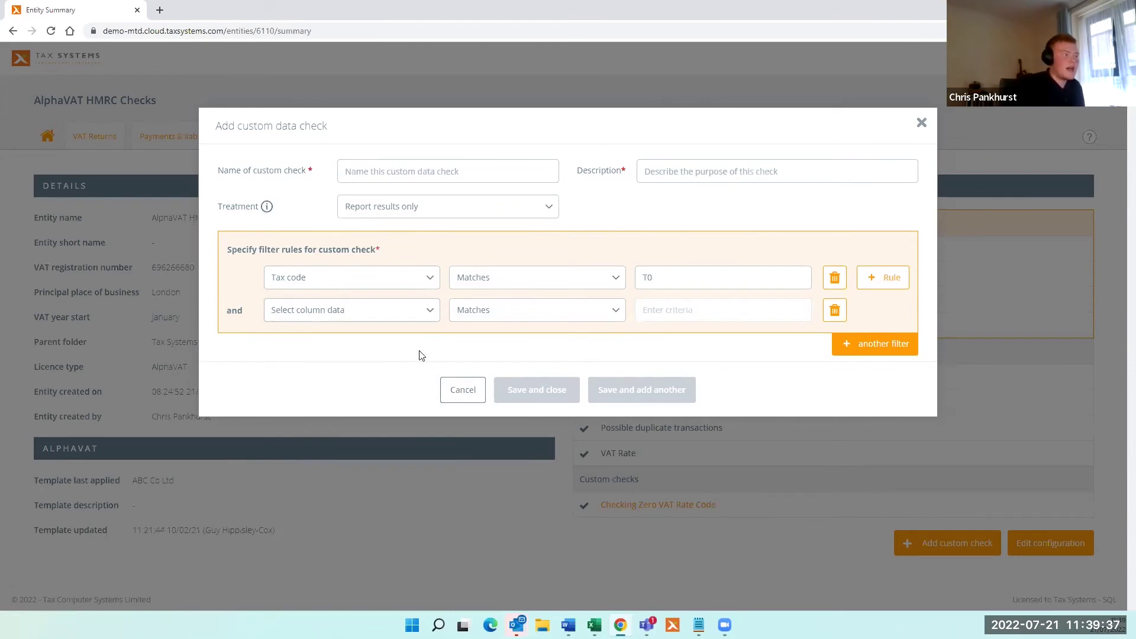
{"action": "left_click", "coordinate": [896, 281]}
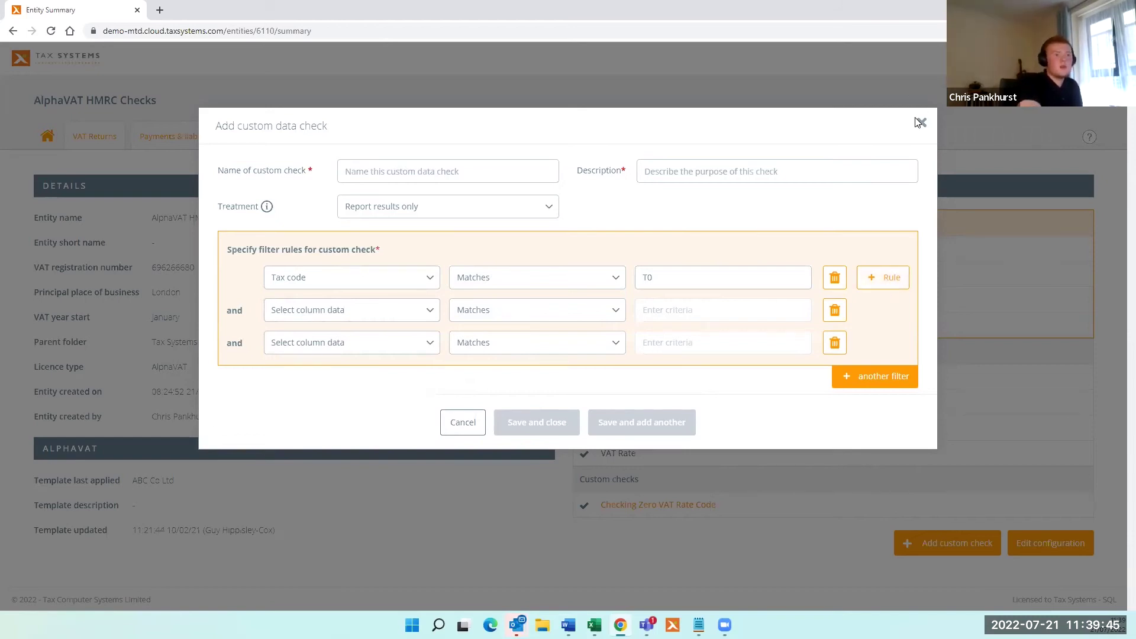
{"action": "key", "text": "Escape"}
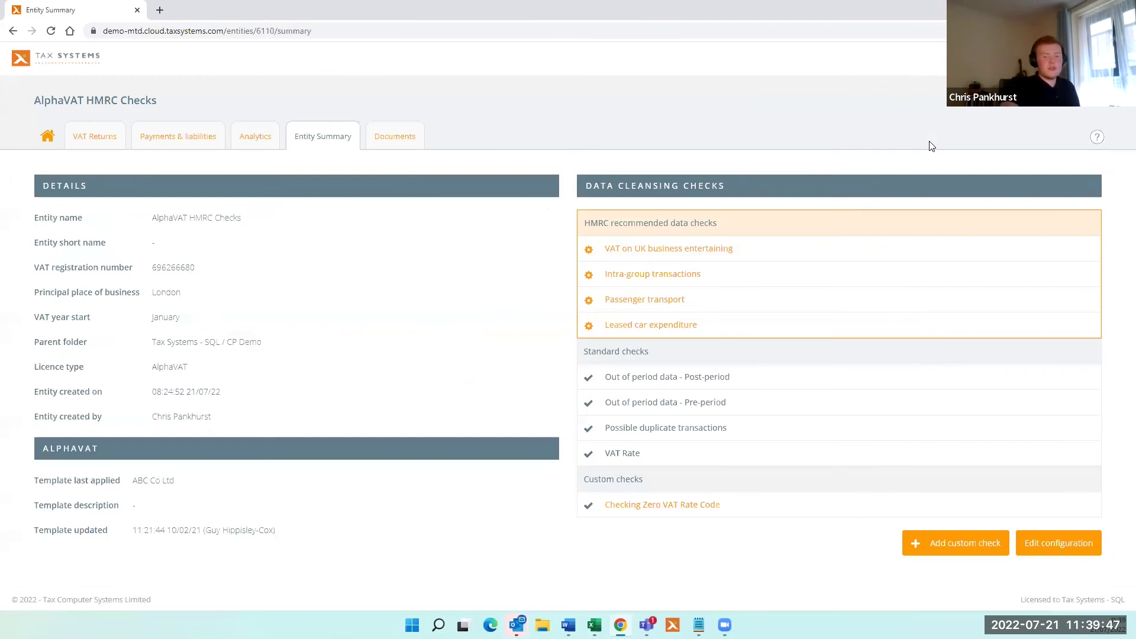